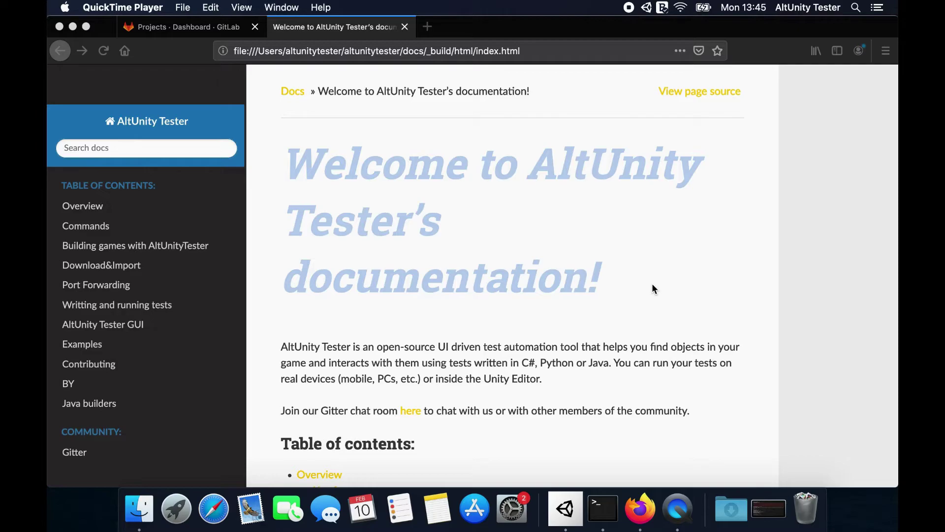
Go from the docs' Examples page to the AltTrashCat Tests - Java project on GitLab
click(97, 346)
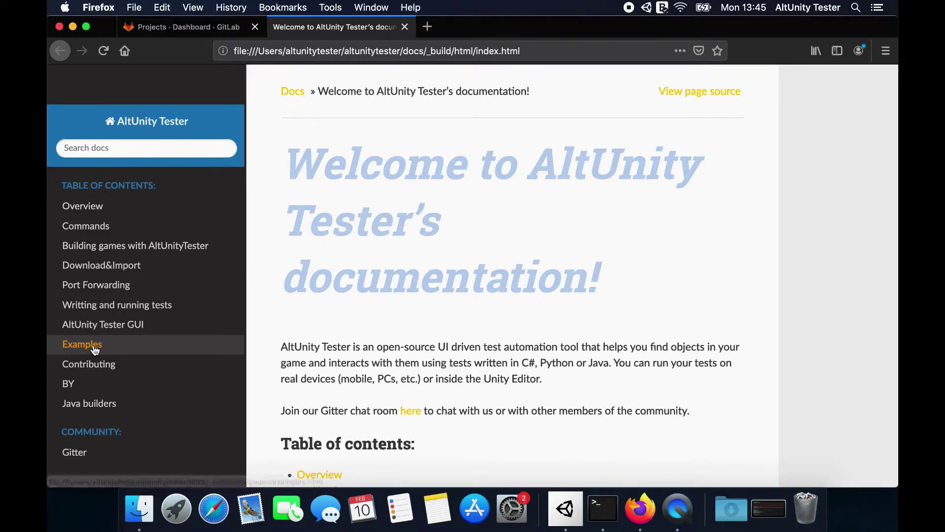
click(97, 347)
click(101, 348)
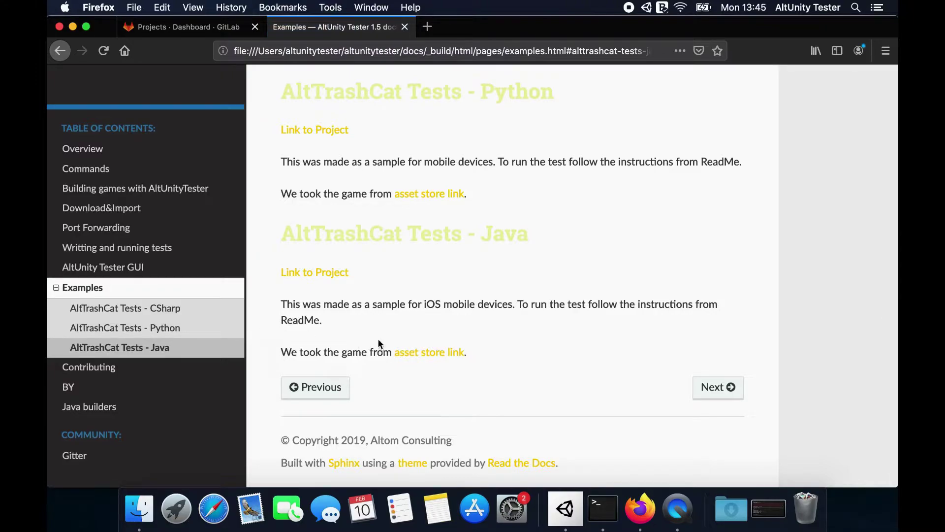
click(338, 276)
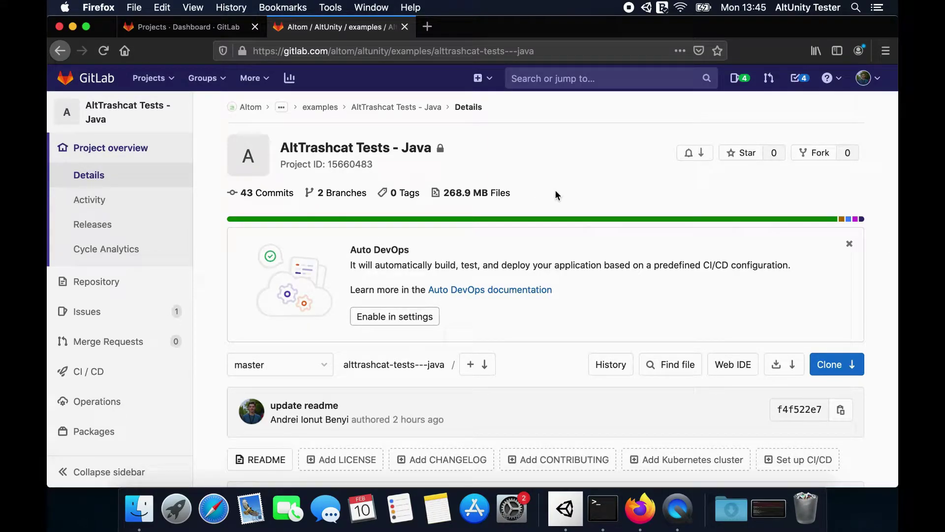
Start a 'git clone' command in Terminal and show the GitLab project's clone addresses
click(72, 27)
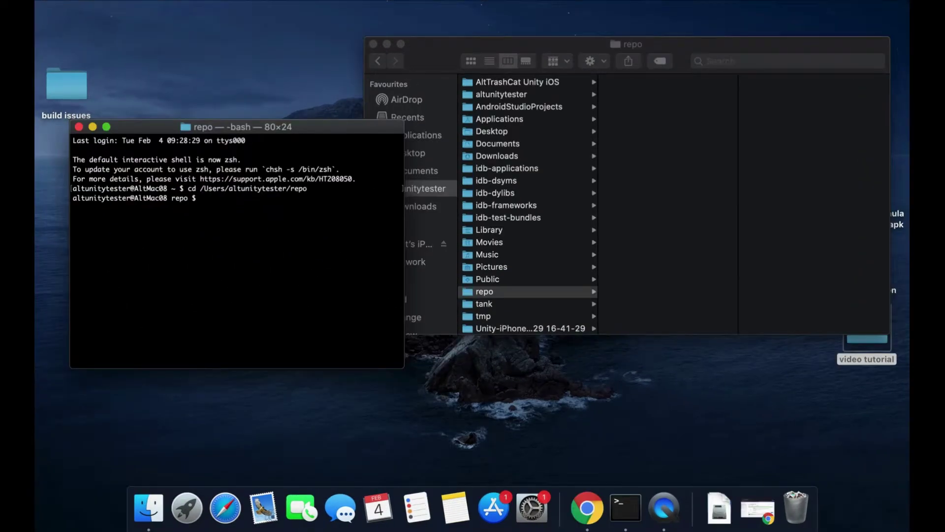
text(it clone)
click(587, 508)
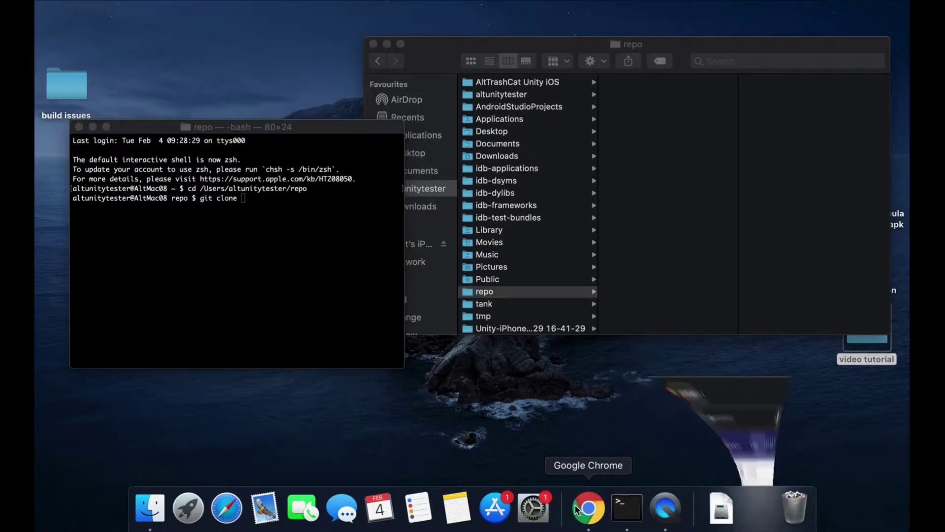
click(844, 363)
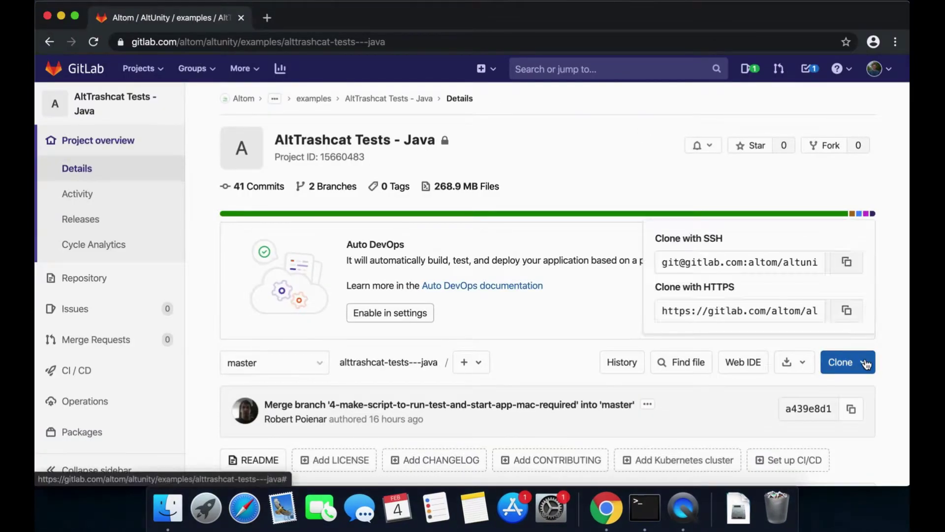
Clone alttrashcat-tests---java.git into the repo folder using the copied HTTPS URL
click(847, 315)
click(644, 507)
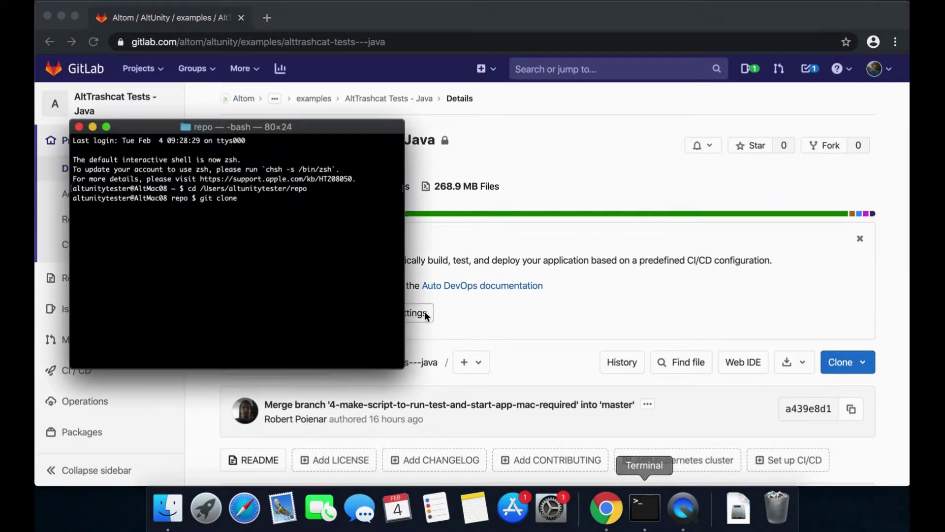
key(super+v)
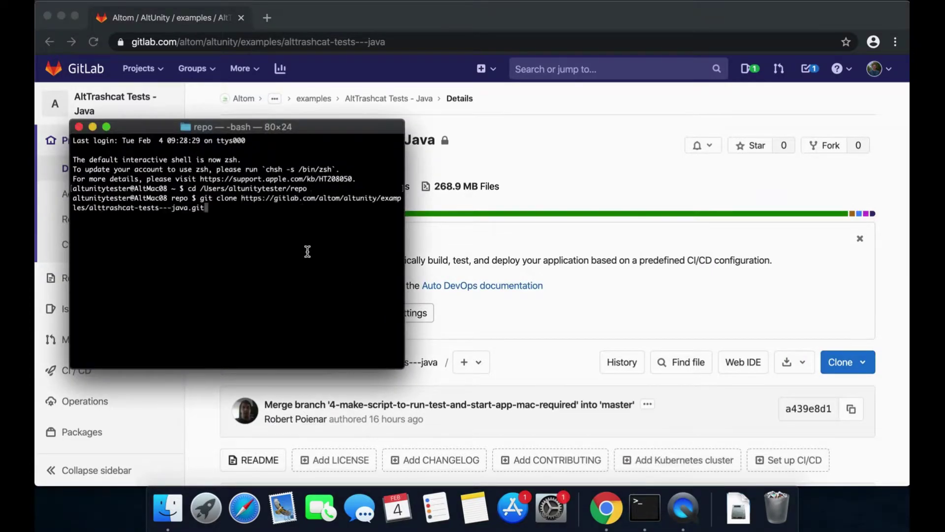
key(Return)
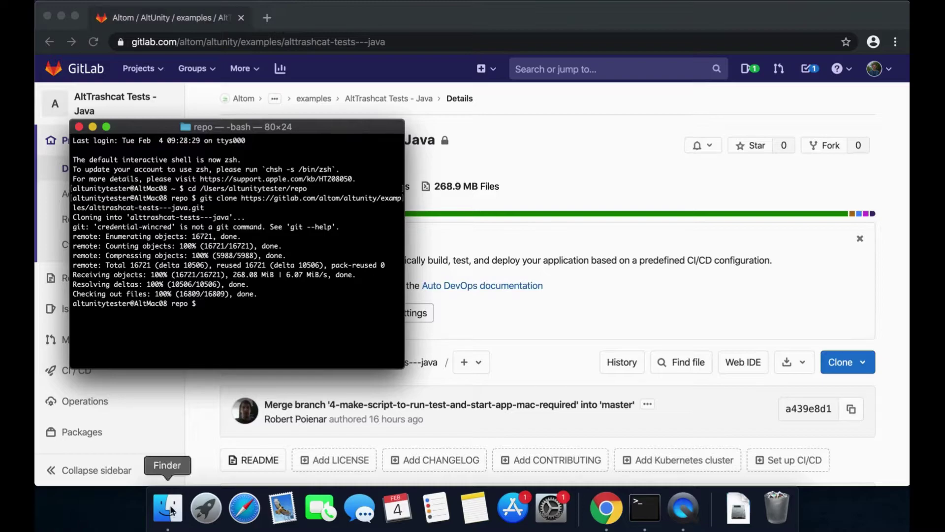
click(163, 526)
Show the alttrashcat-tests---java folder contents in Finder and launch Unity Hub via Spotlight
click(667, 83)
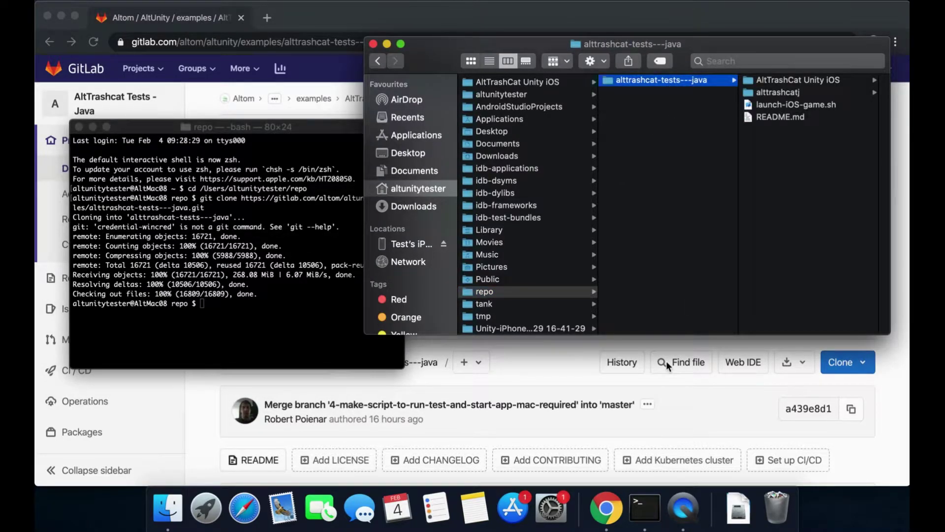
key(super+space)
text(unity)
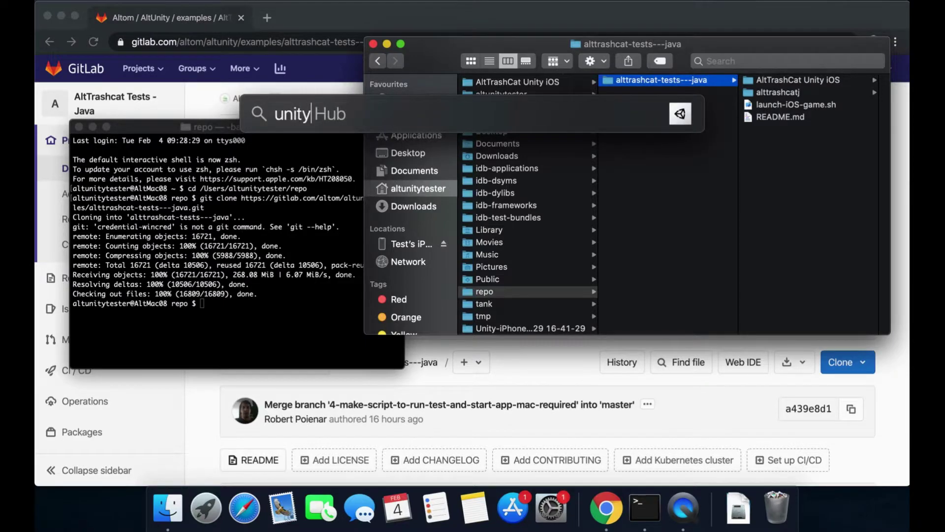
key(Return)
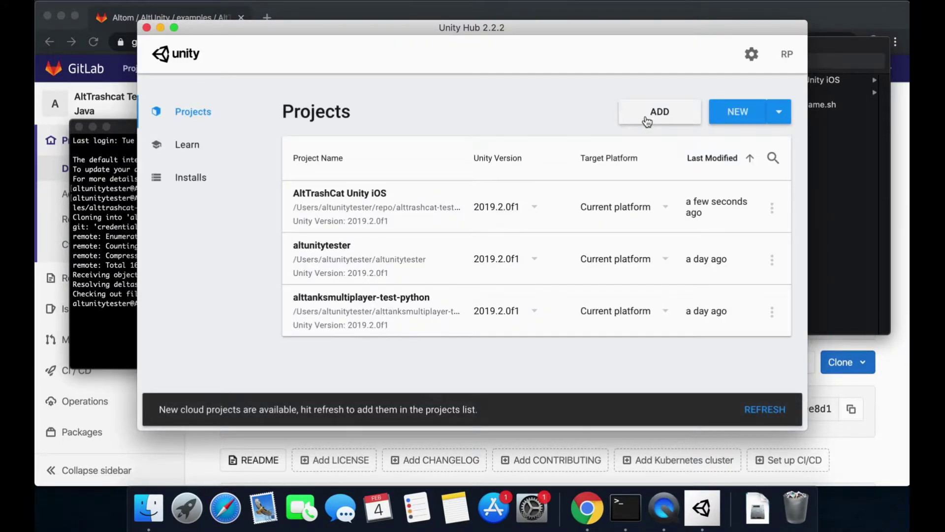
Add the AltTrashCat Unity iOS folder to Unity Hub and open it in Unity 2019.2.0f1
click(635, 124)
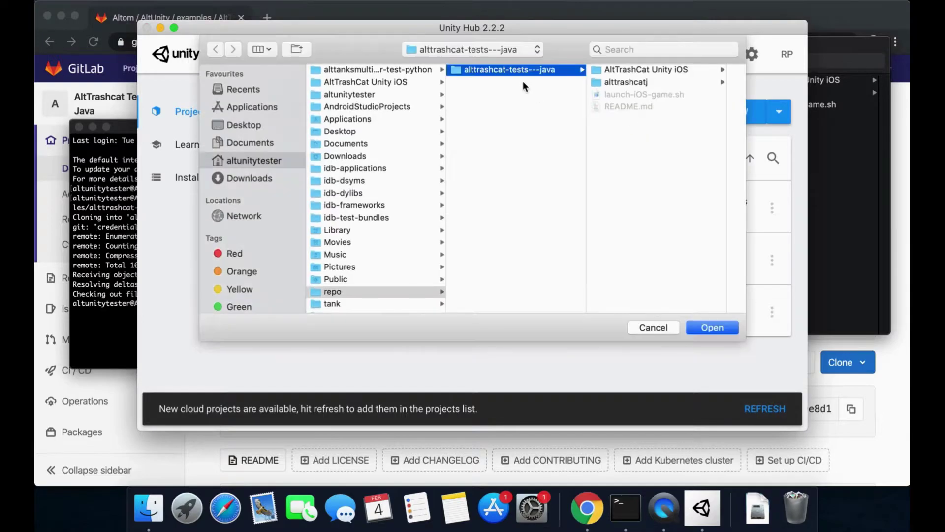
click(632, 70)
click(702, 326)
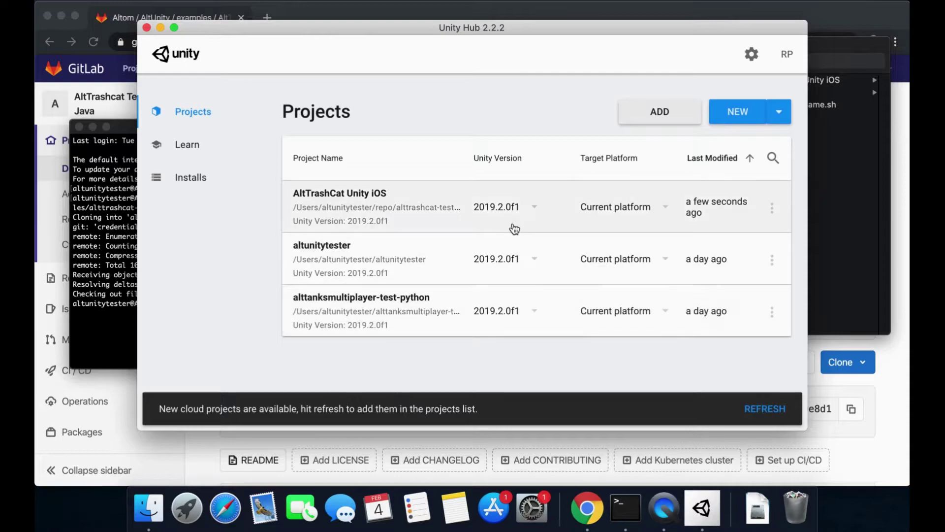
click(445, 205)
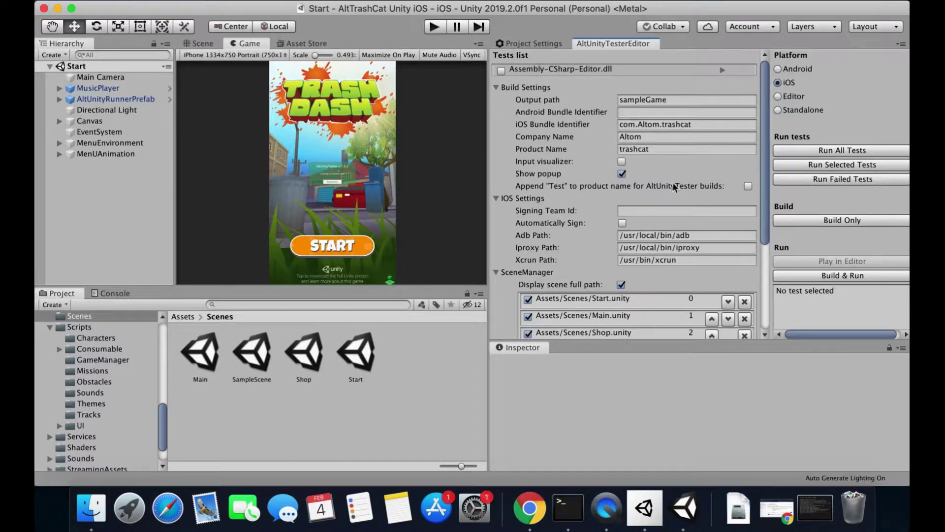
Run an iOS Build Only from the AltUnityTesterEditor panel
mouse_move(487, 171)
mouse_down()
mouse_move(450, 173)
mouse_move(481, 176)
mouse_up()
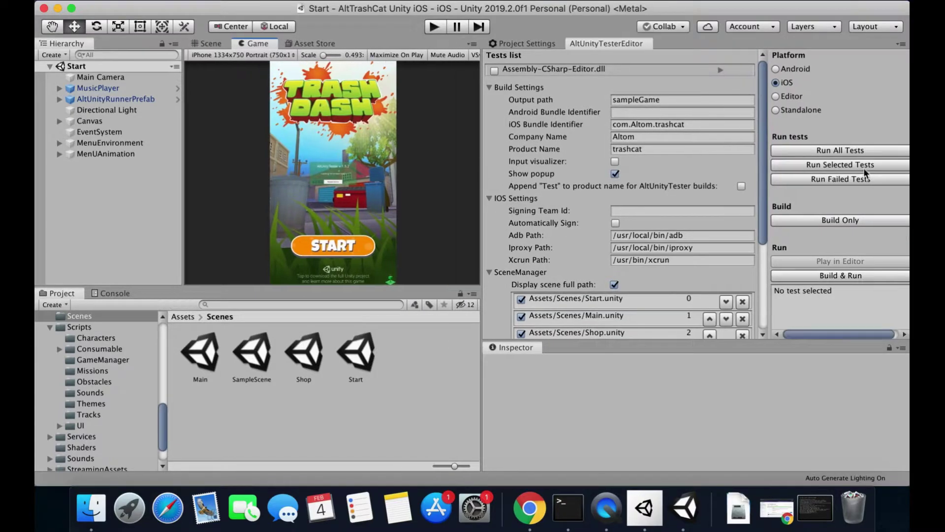
click(835, 220)
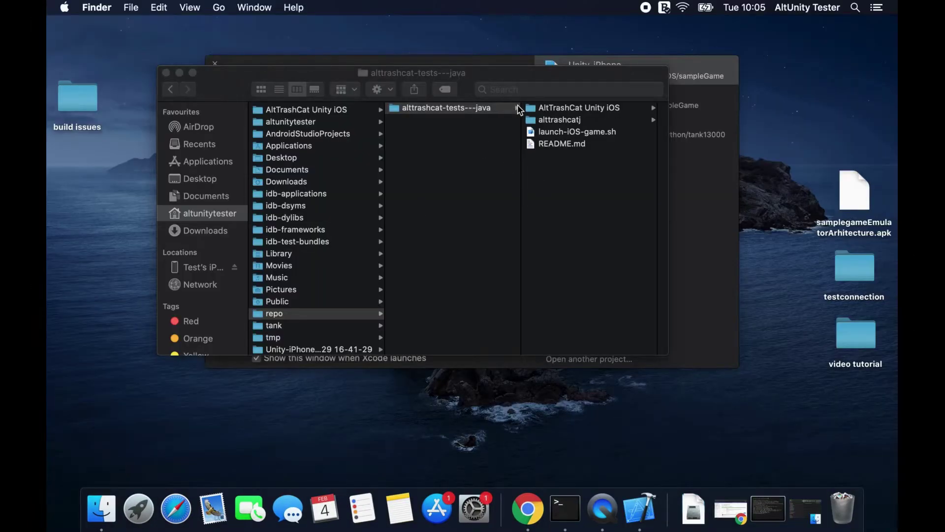
Browse to AltTrashCat Unity iOS > sampleGame in Finder and bring up Xcode
click(555, 109)
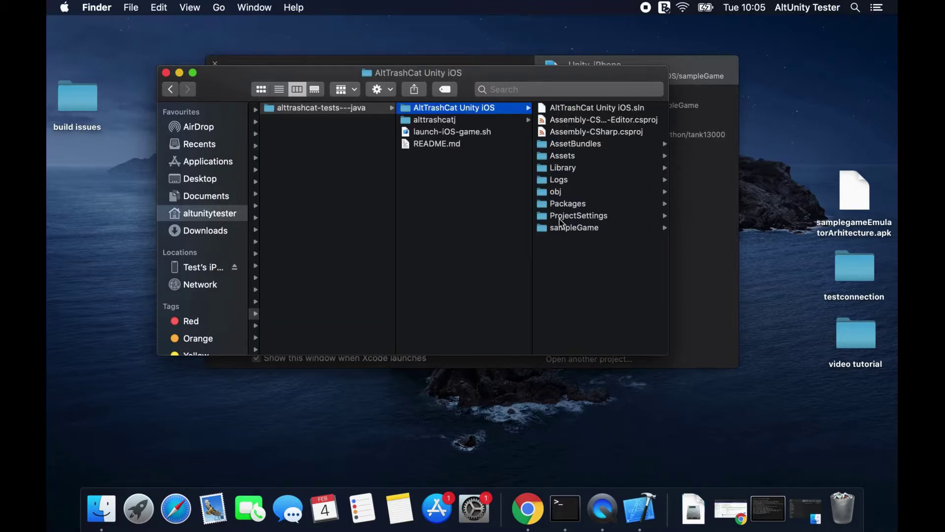
click(566, 228)
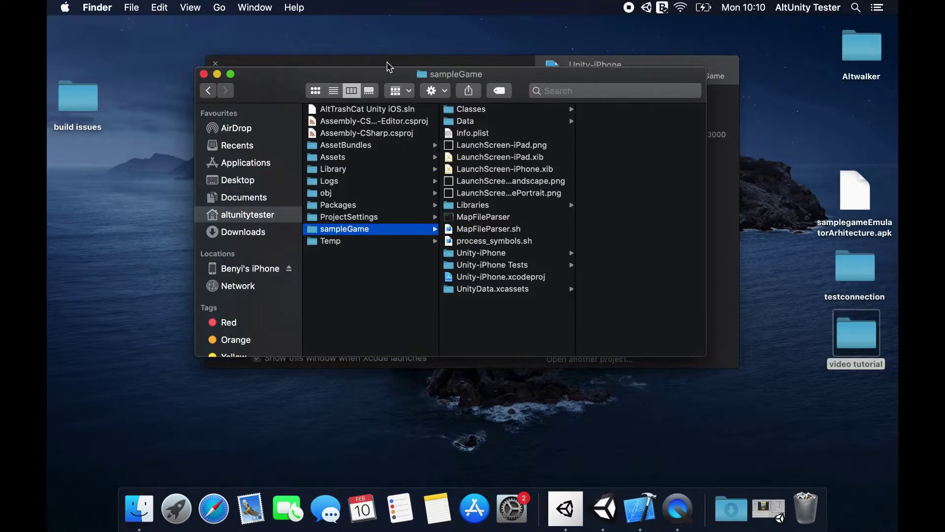
click(389, 67)
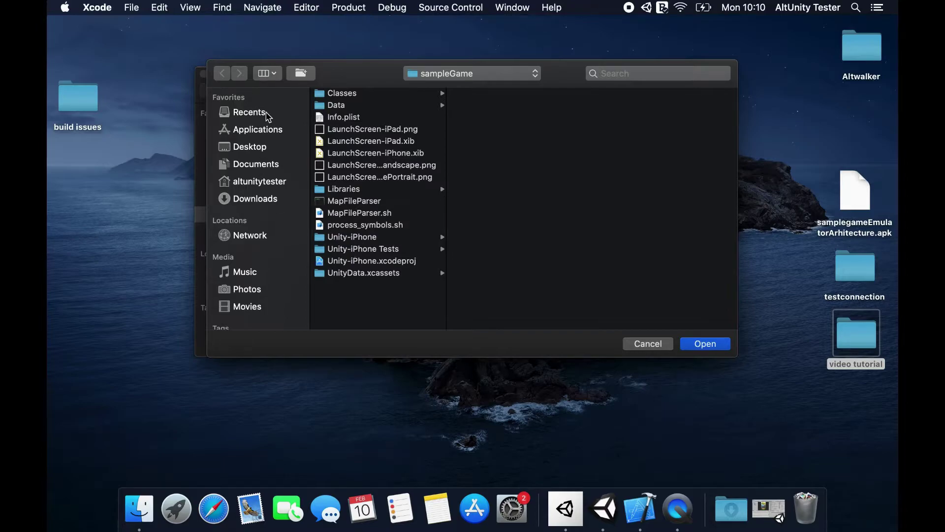
Open the Unity-iPhone project from repo > alttrashcat-tests---java > AltTrashCat Unity iOS > sampleGame
click(261, 181)
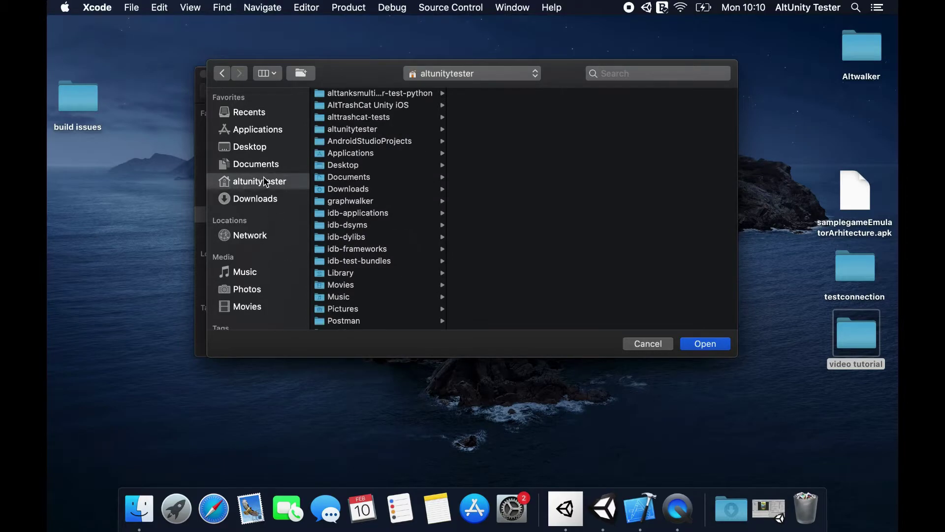
scroll(382, 221, down, 3)
scroll(382, 219, down, 2)
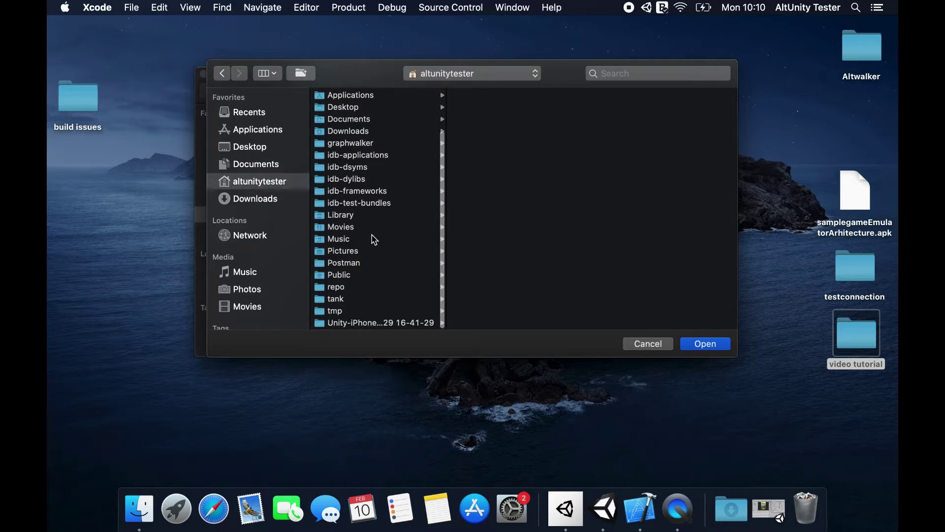
click(340, 290)
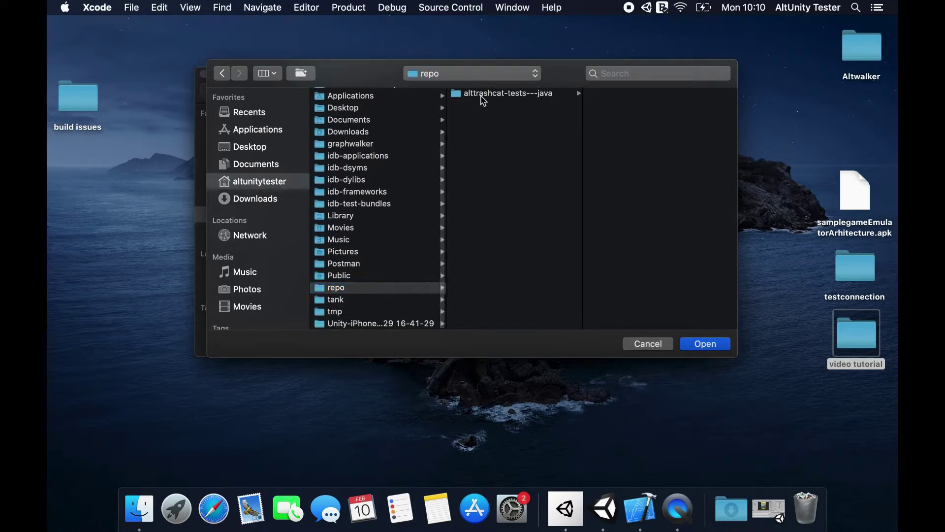
click(482, 96)
click(621, 94)
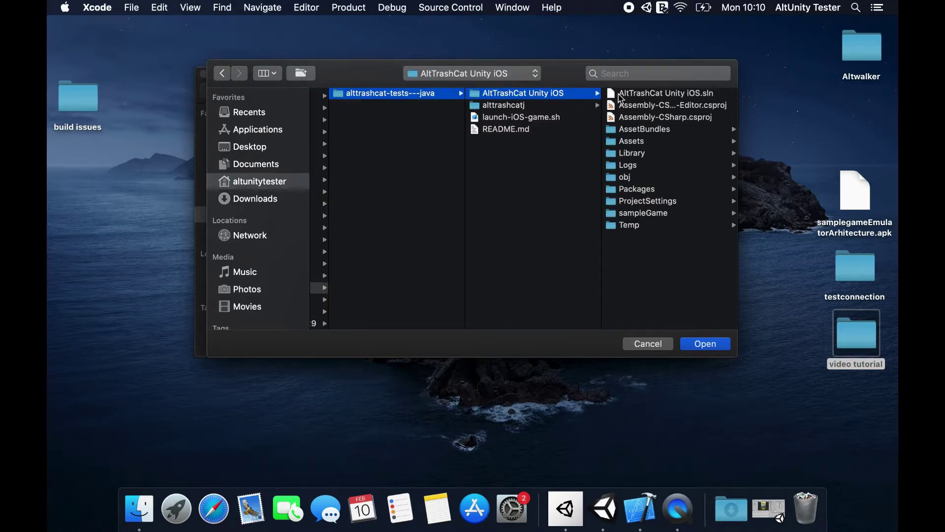
click(632, 214)
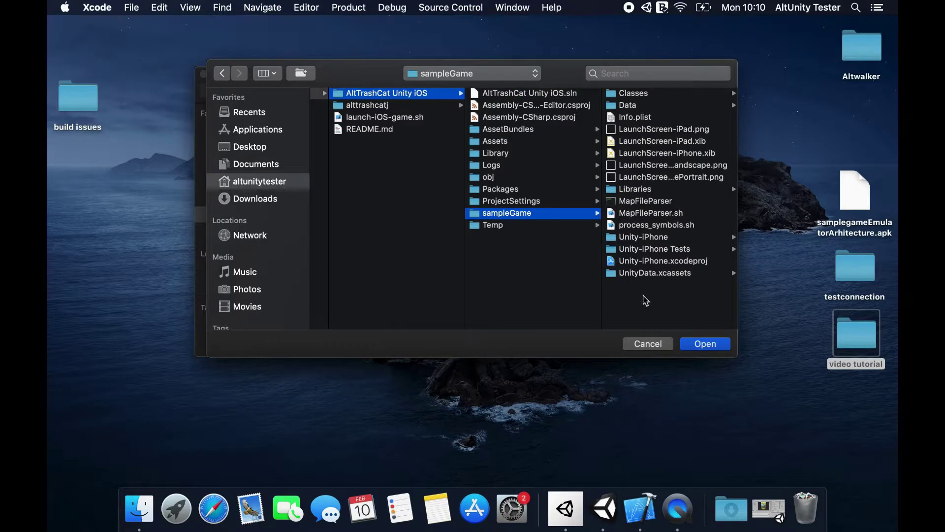
click(699, 344)
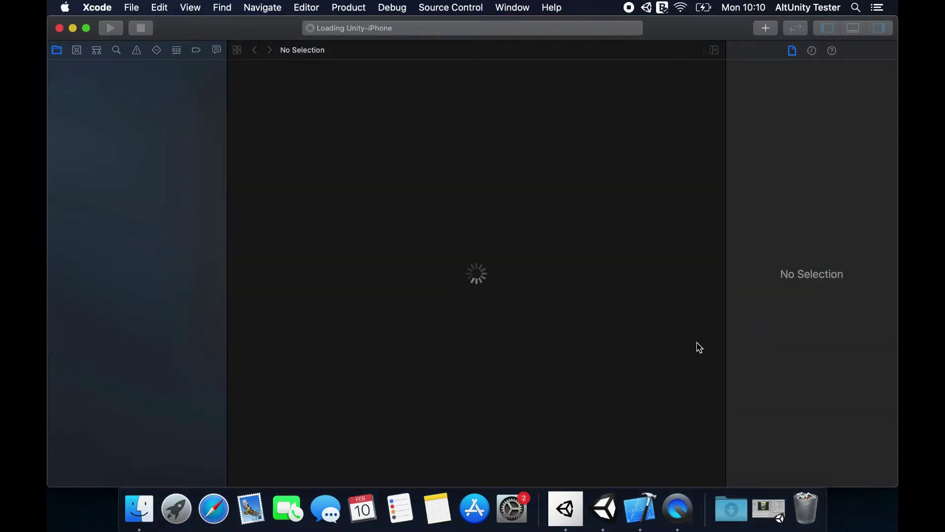
click(278, 33)
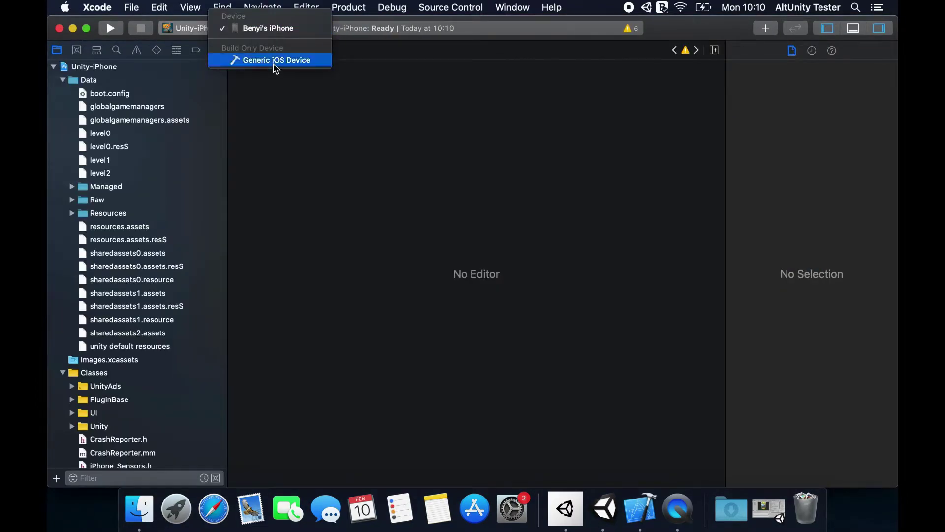
Enable Automatically manage signing on the Unity-iPhone target with team Altom Consulting OY
click(278, 30)
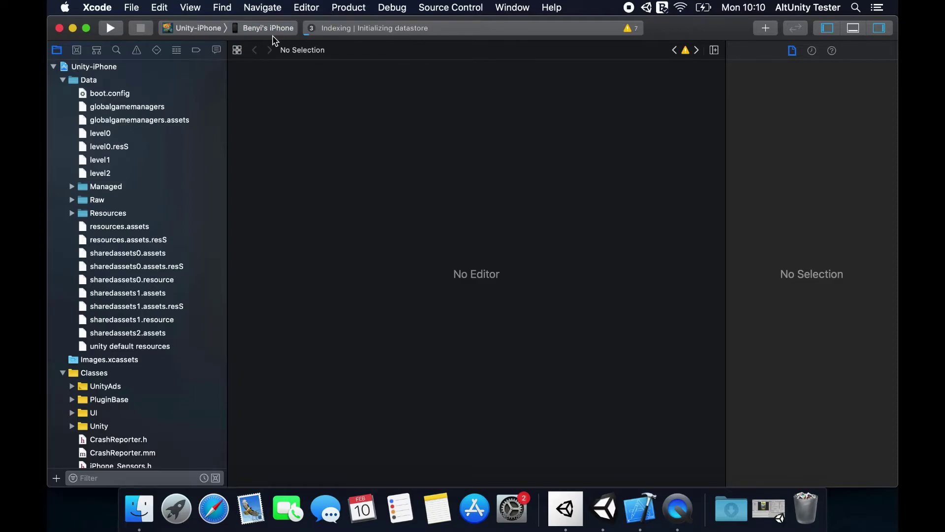
click(100, 71)
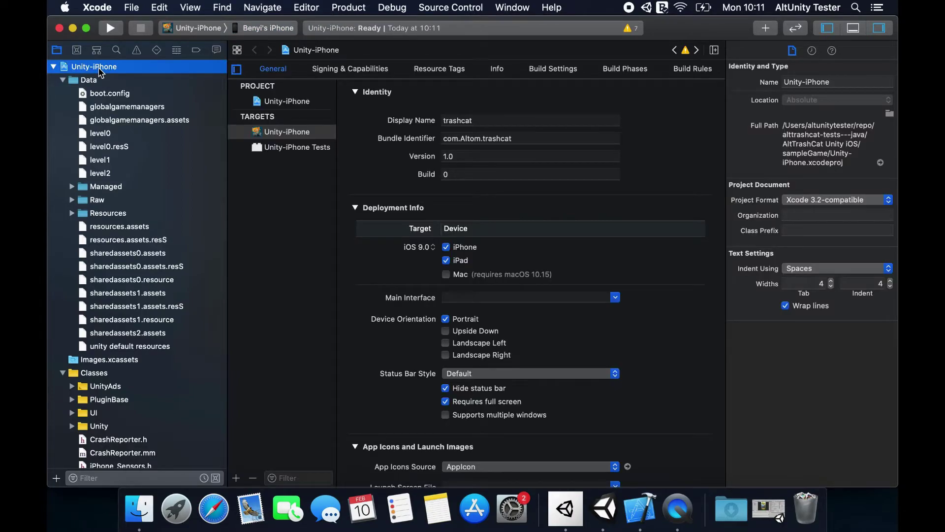
click(377, 71)
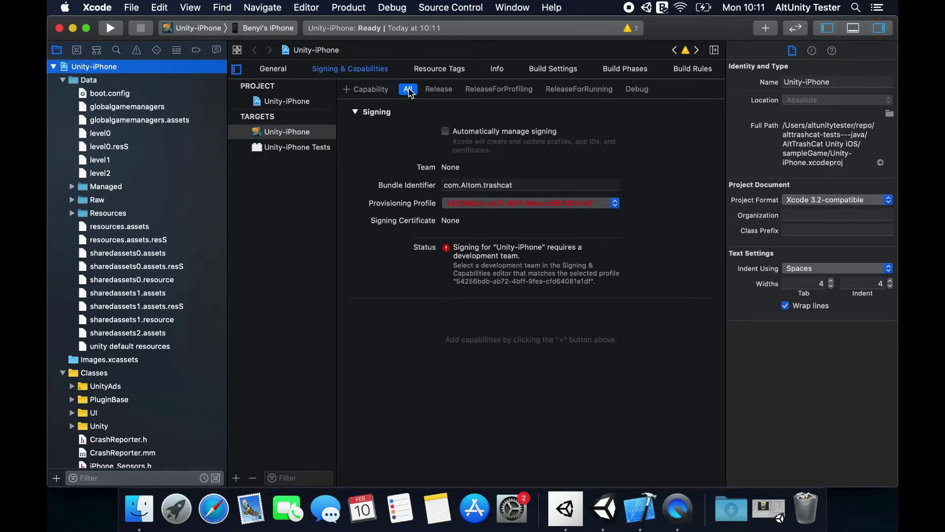
click(445, 131)
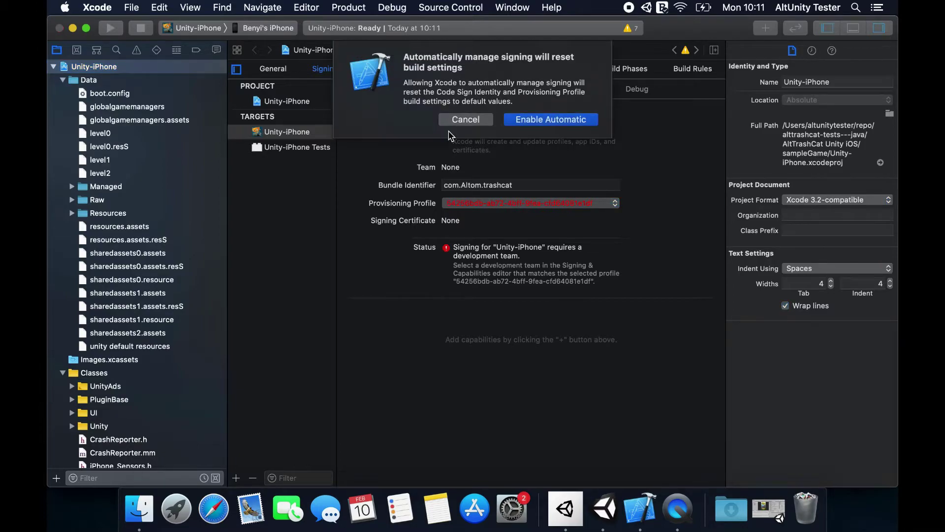
click(520, 126)
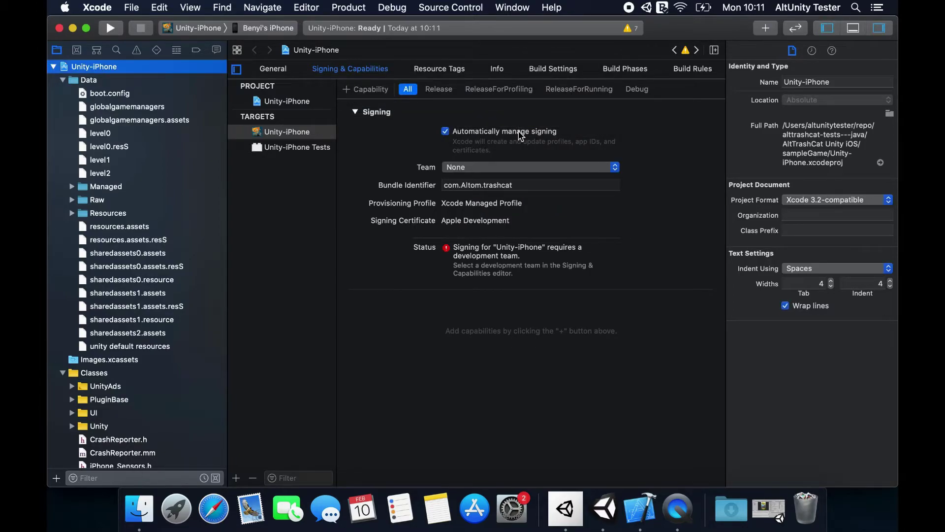
click(529, 174)
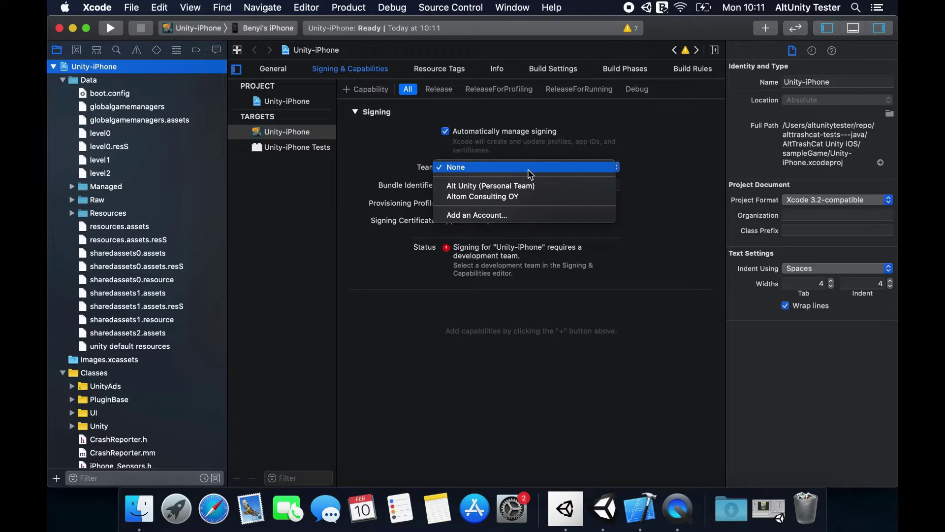
click(530, 197)
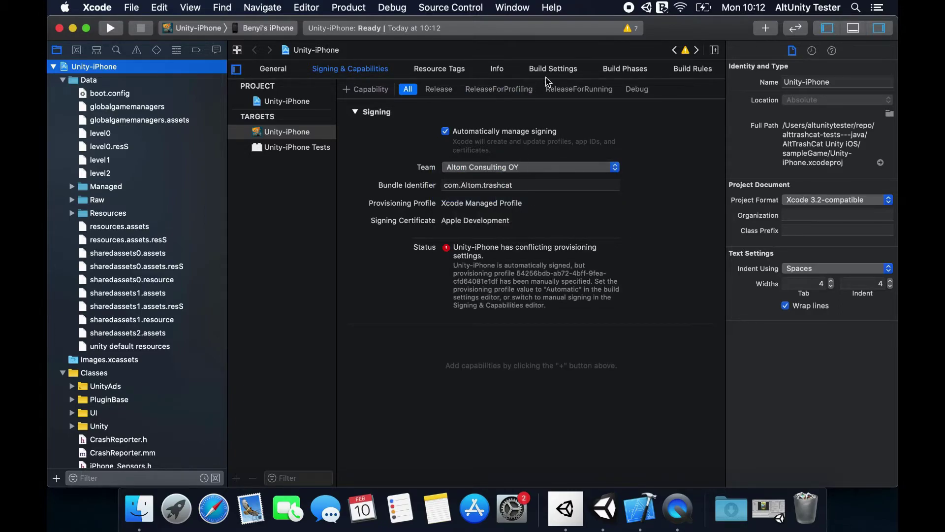
Set the target's Code Signing Identity to iOS Developer in Build Settings
click(561, 72)
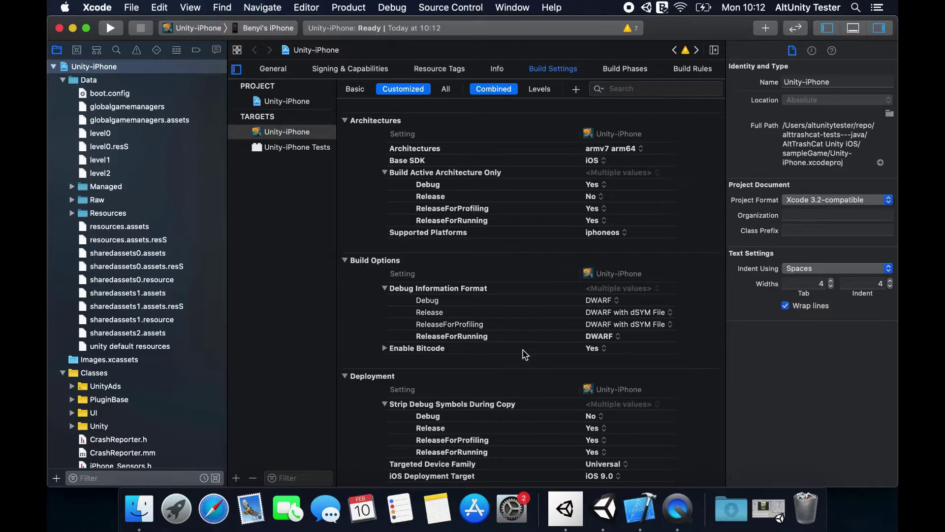
scroll(525, 355, down, 10)
scroll(525, 353, down, 10)
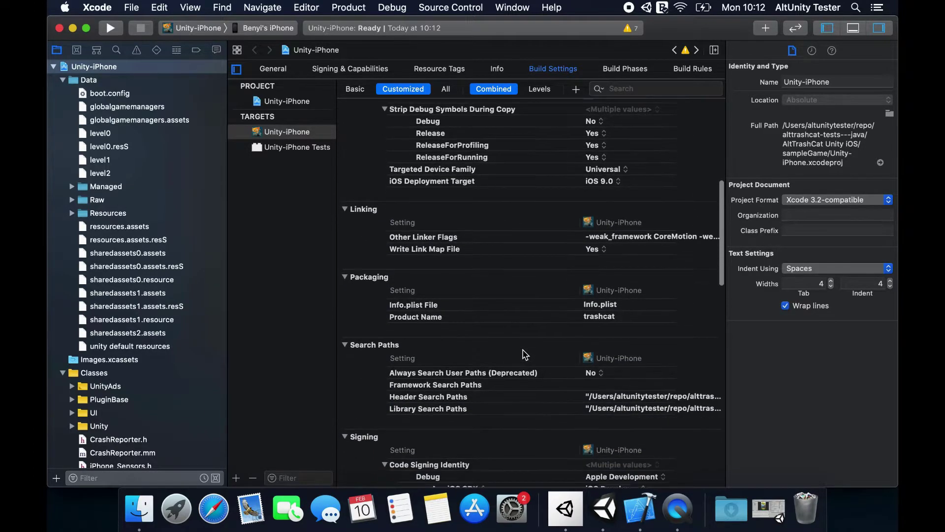
scroll(524, 353, down, 1)
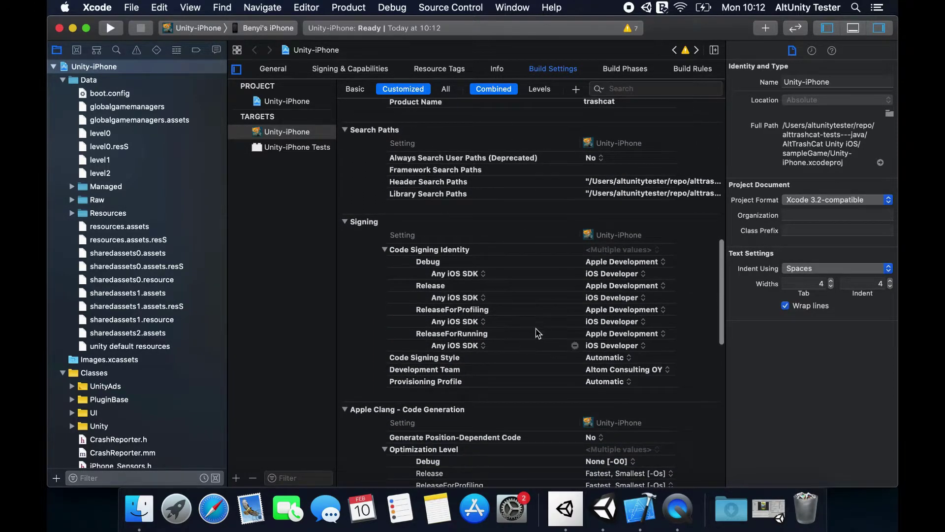
click(642, 252)
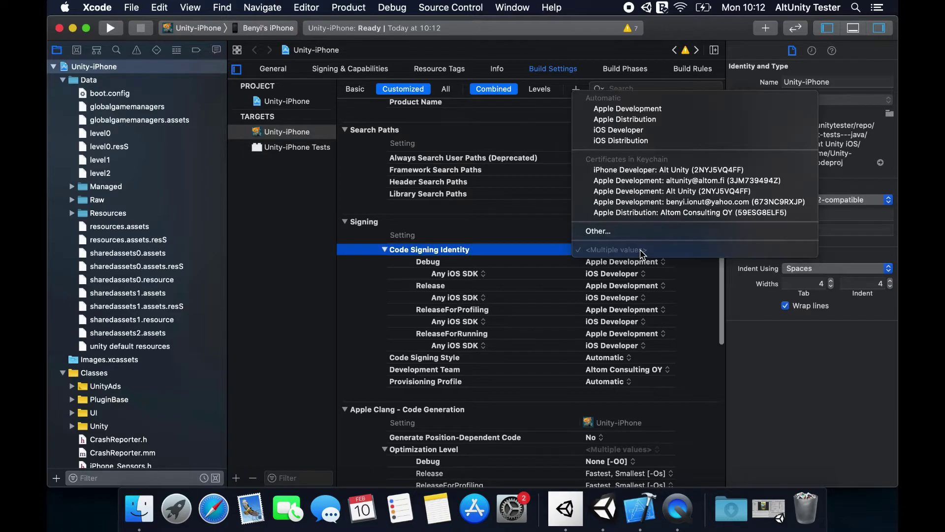
click(638, 130)
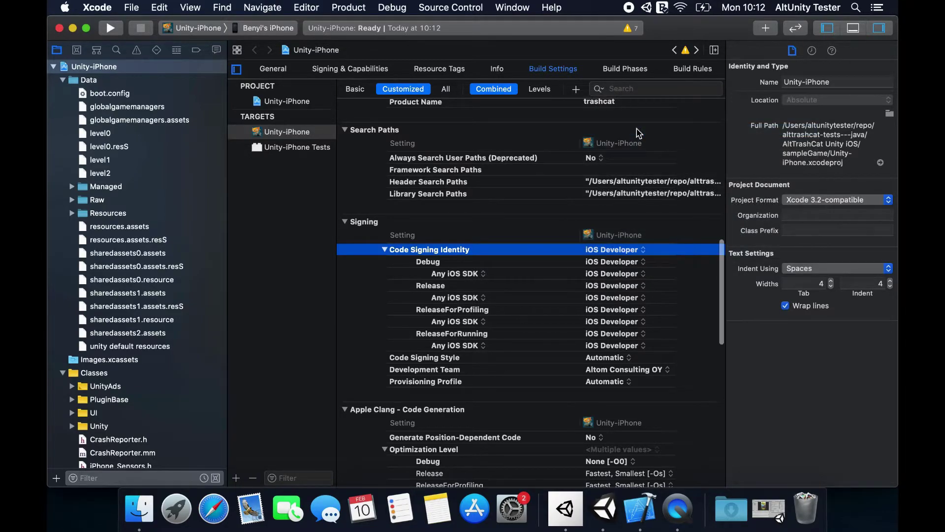
Delete the user-defined PROVISIONING_PROFILE build setting and recheck Signing & Capabilities
scroll(590, 317, down, 5)
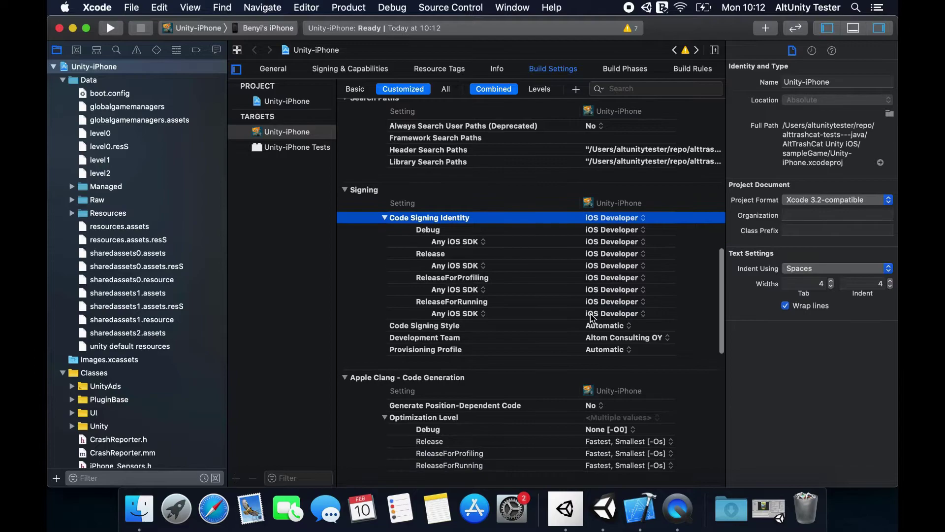
scroll(592, 318, down, 3)
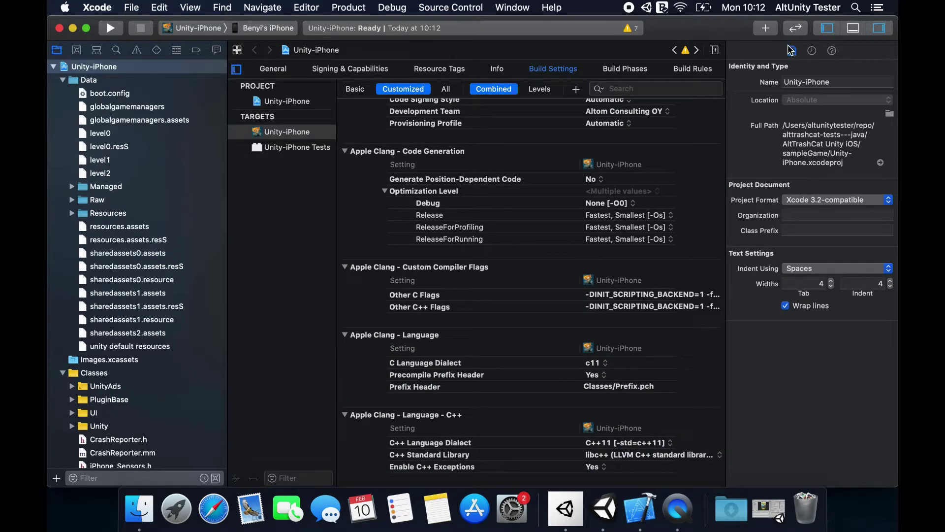
click(687, 88)
text(prov)
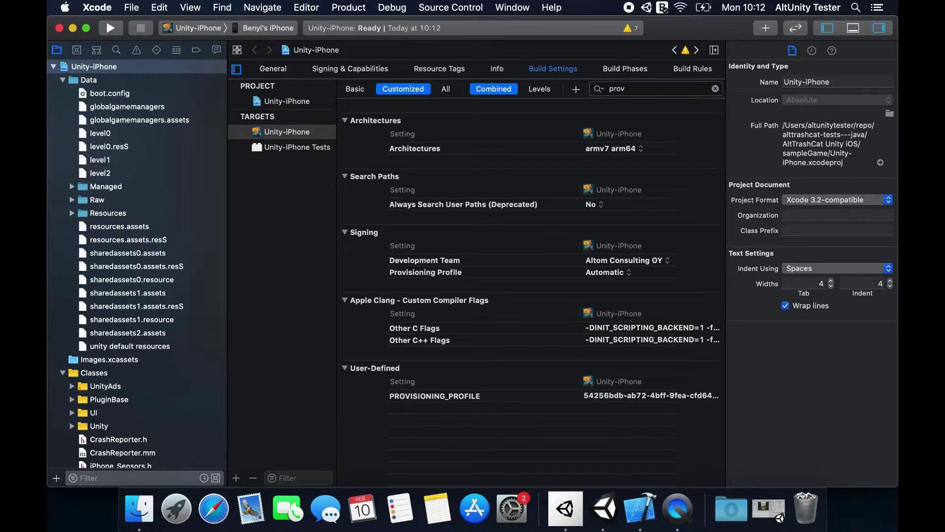
click(417, 400)
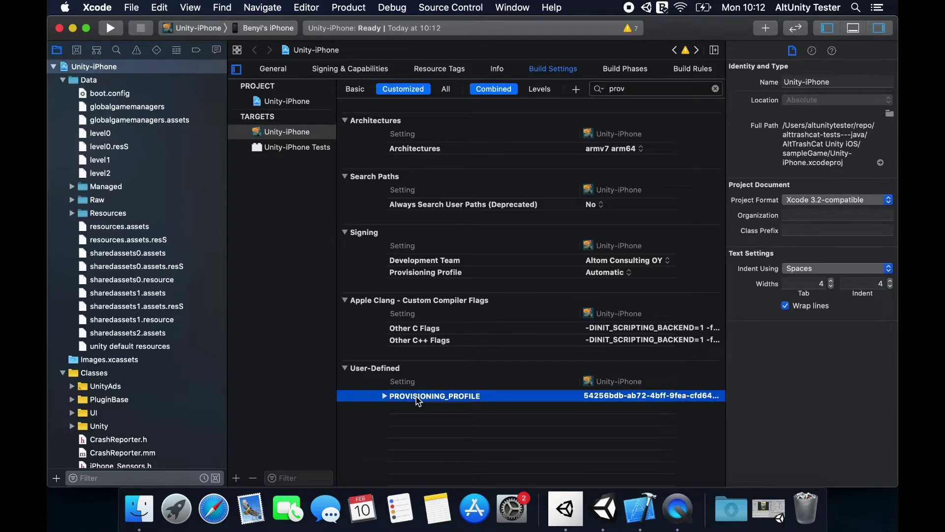
key(BackSpace)
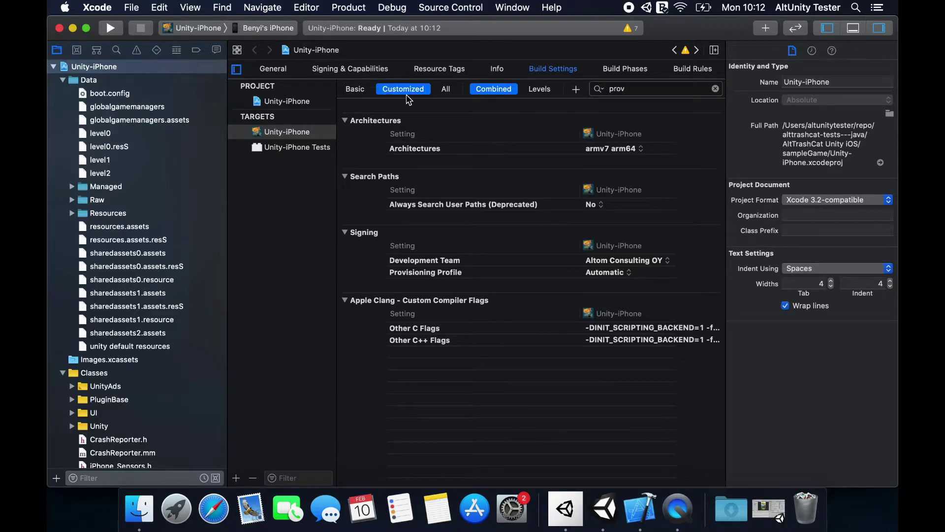
click(362, 73)
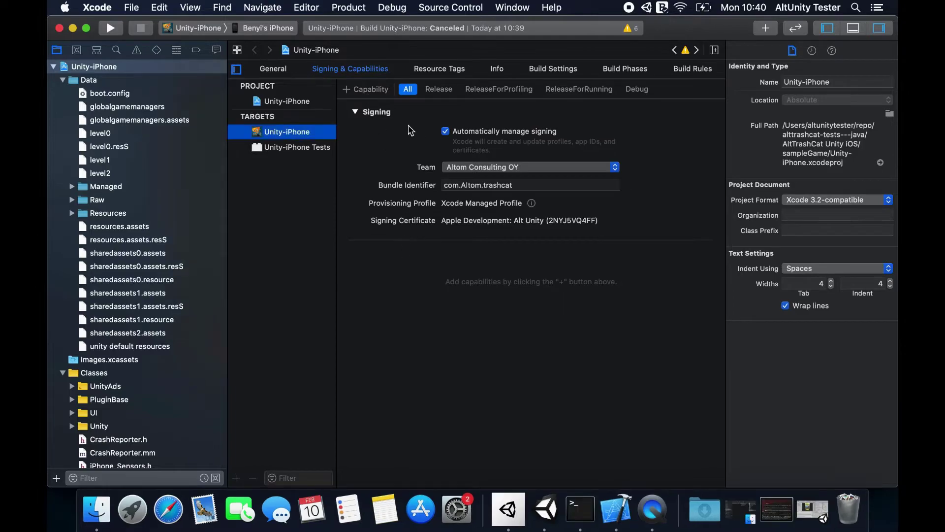
Enable automatic signing on the Unity-iPhone Tests target with team Altom Consulting OY
click(319, 154)
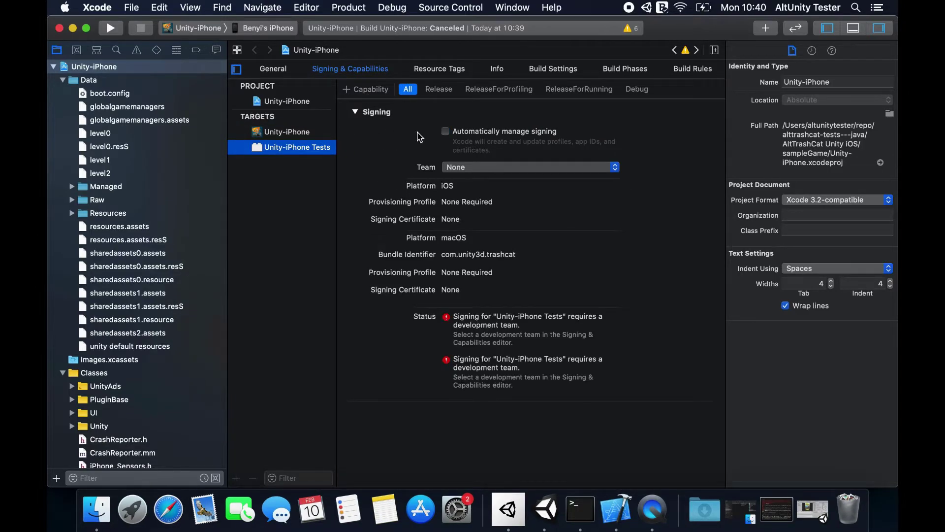
click(446, 132)
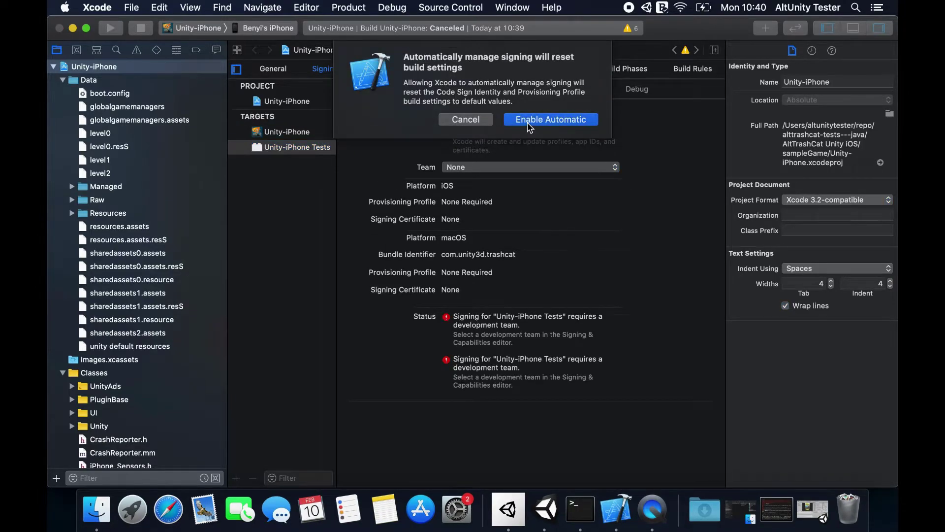
click(526, 120)
click(518, 170)
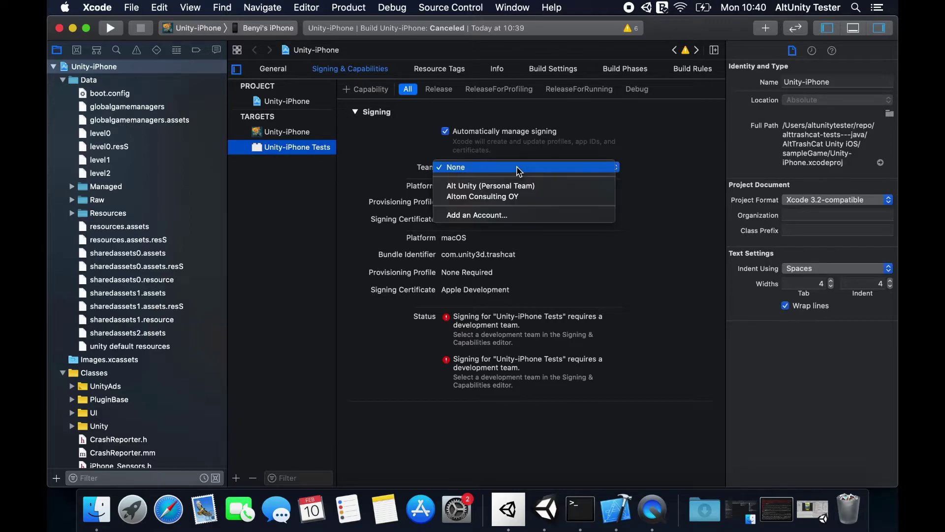
click(519, 201)
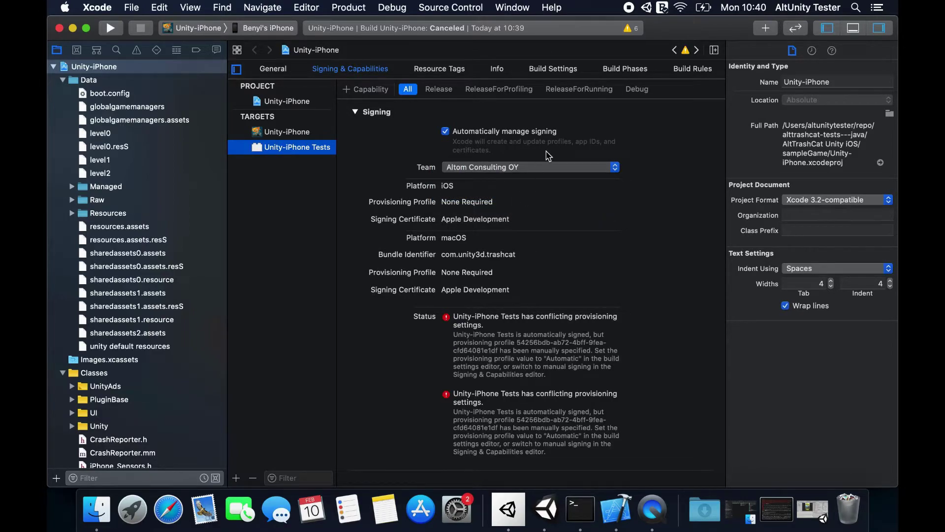
Bring up the Code Signing Identity choices in the test target's Build Settings
click(556, 71)
scroll(546, 246, down, 10)
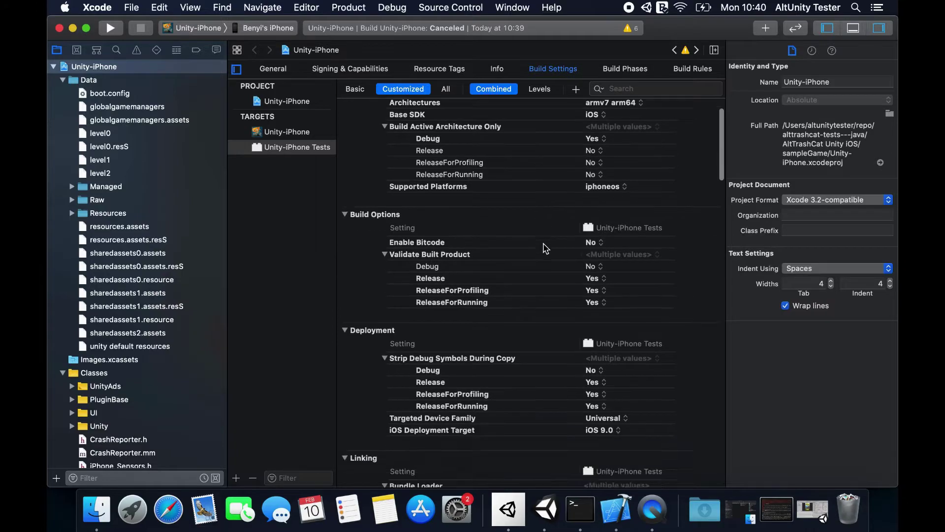
scroll(545, 248, down, 5)
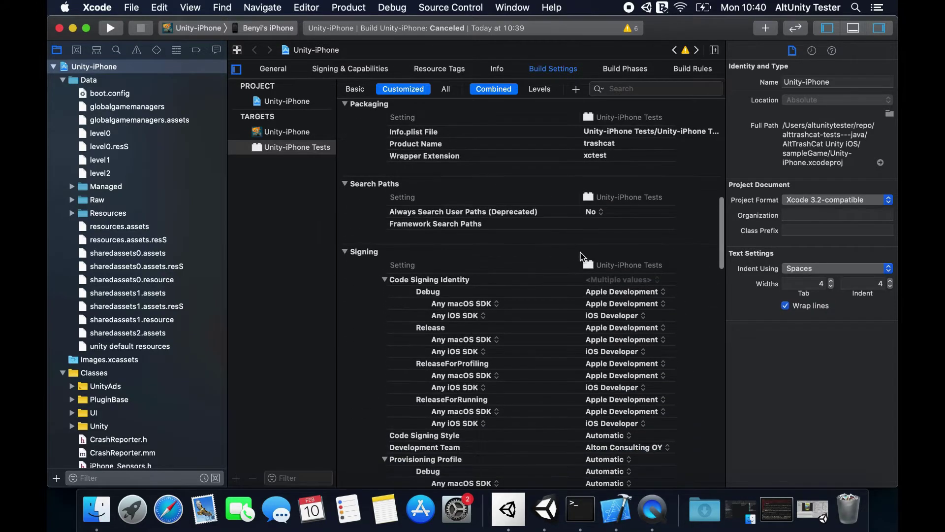
click(613, 280)
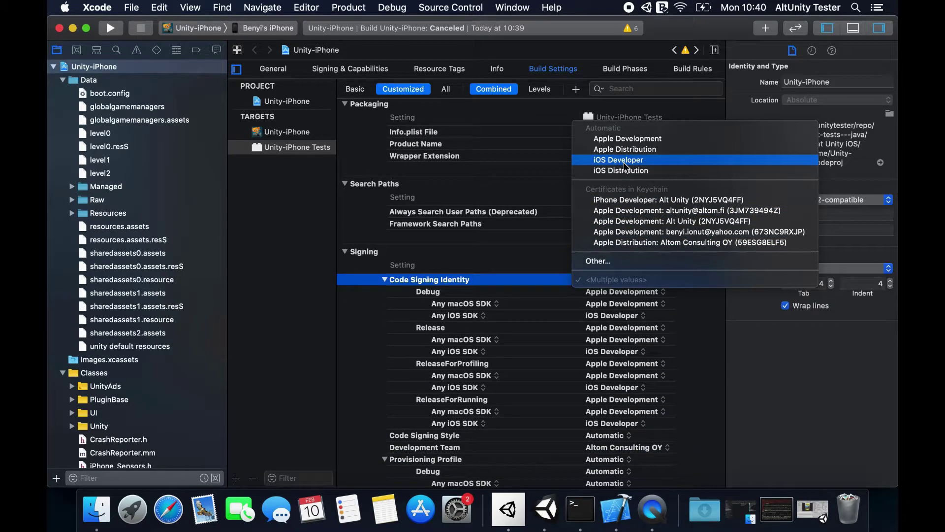